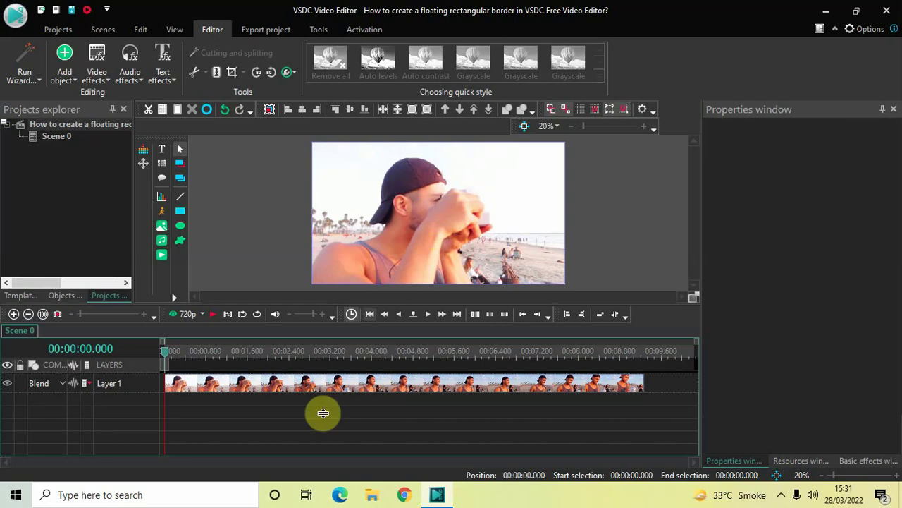
Inside the beach clip, add a sprite and drag it out as a large black 1395 x 830 rectangle
double_click(303, 394)
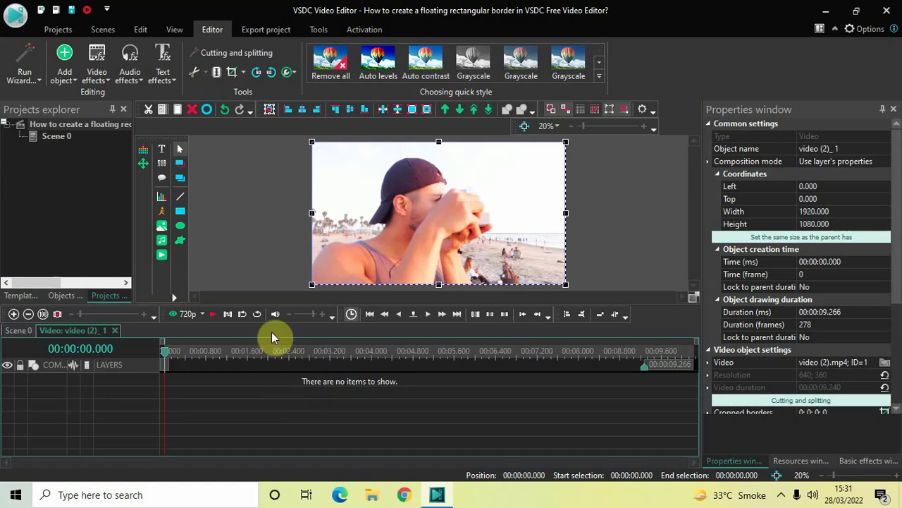
click(64, 64)
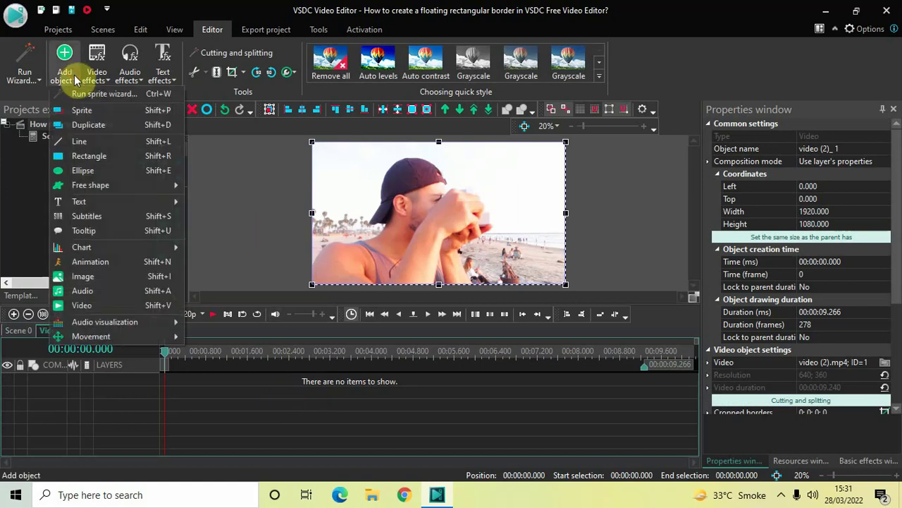
click(106, 106)
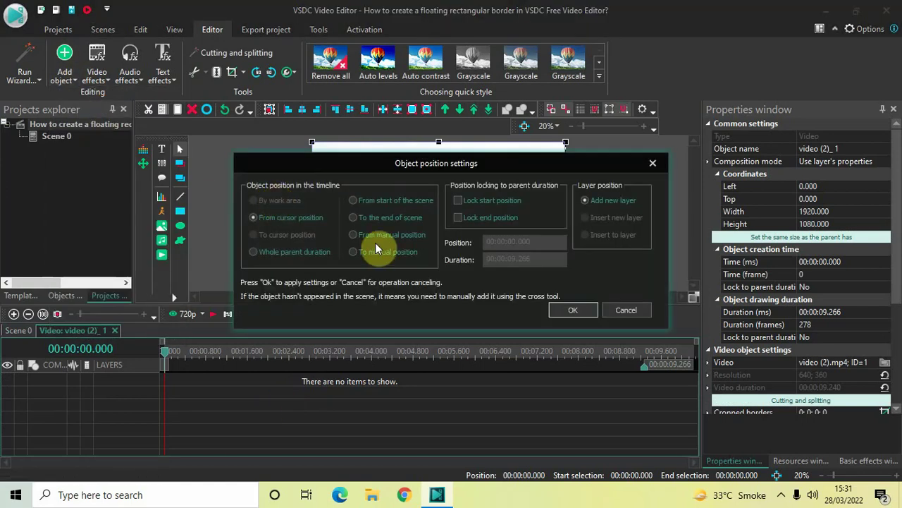
click(574, 311)
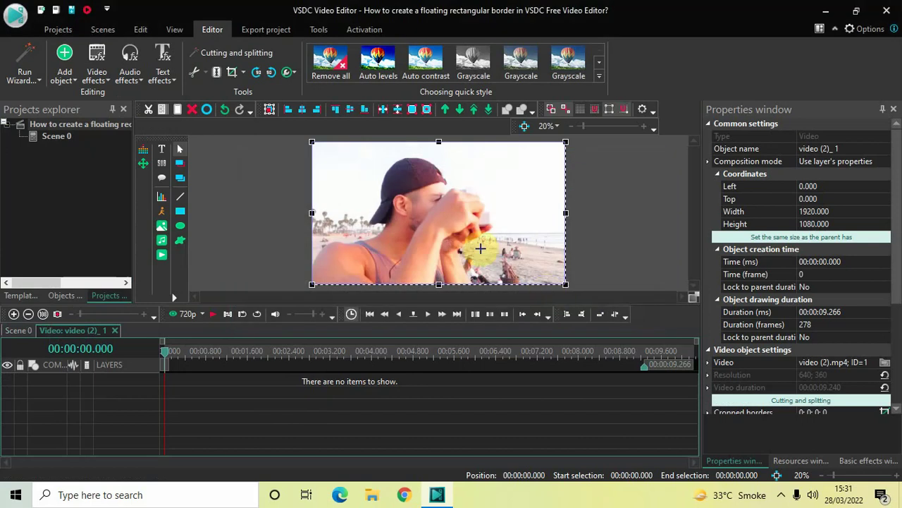
click(330, 162)
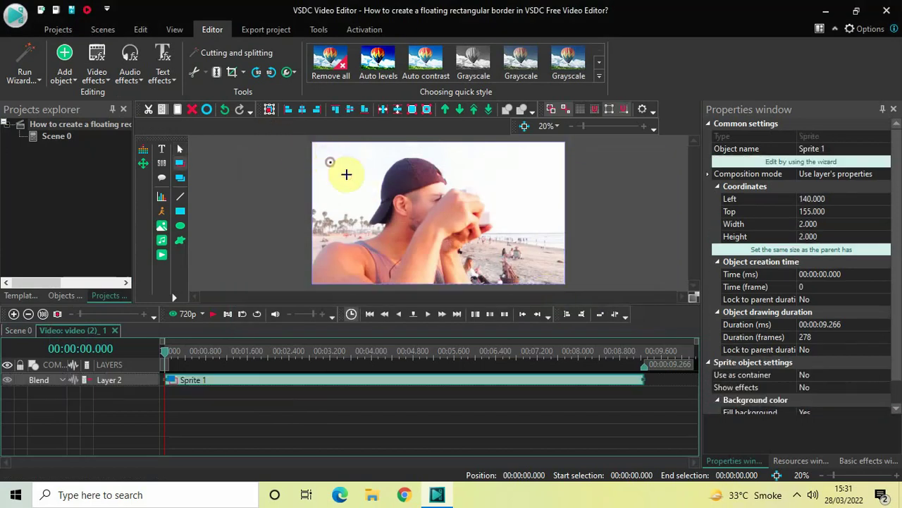
drag(377, 198, 515, 271)
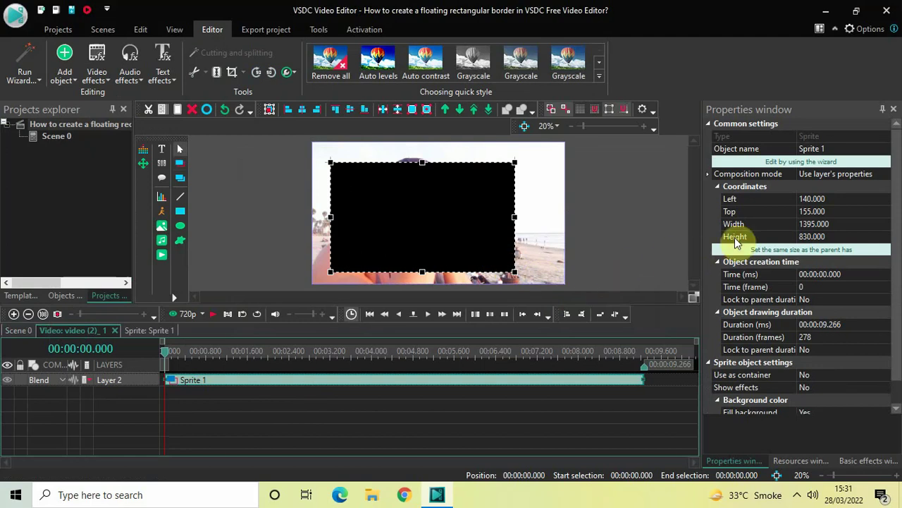
Resize Sprite 1 to the full 1920 x 1080 frame and set Show effects to Yes
click(806, 251)
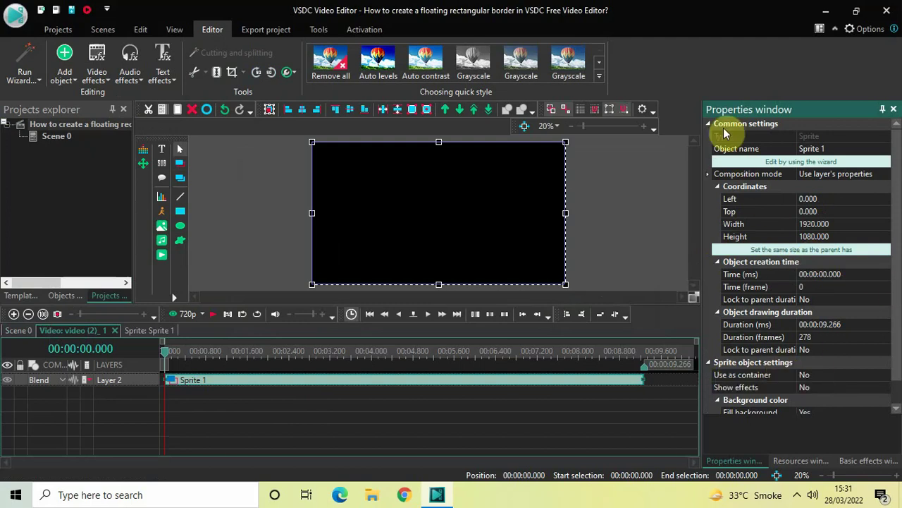
click(730, 378)
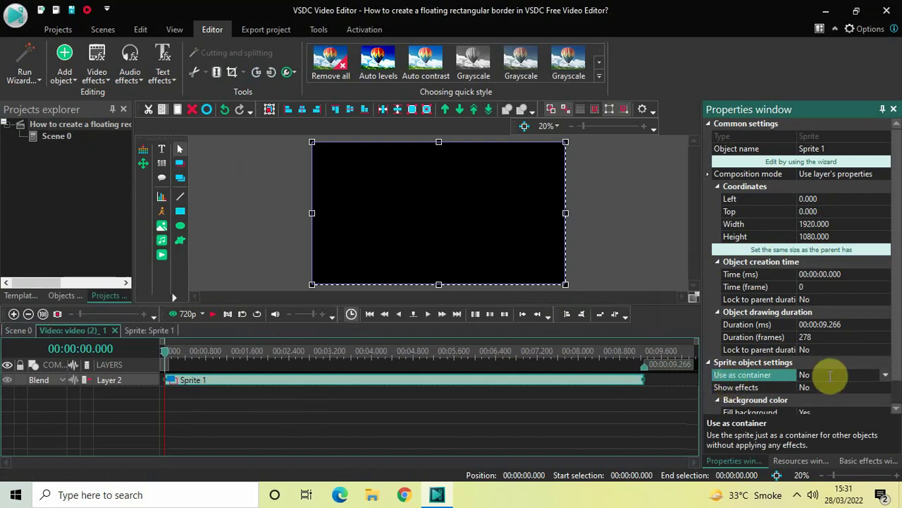
click(729, 388)
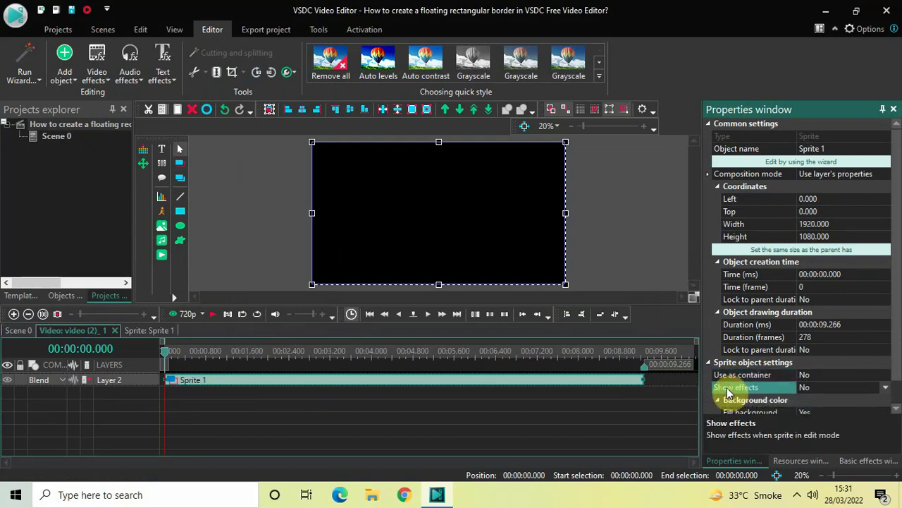
click(884, 387)
click(863, 400)
Set the sprite's Fill background to No so the beach footage shows through
click(895, 408)
click(896, 408)
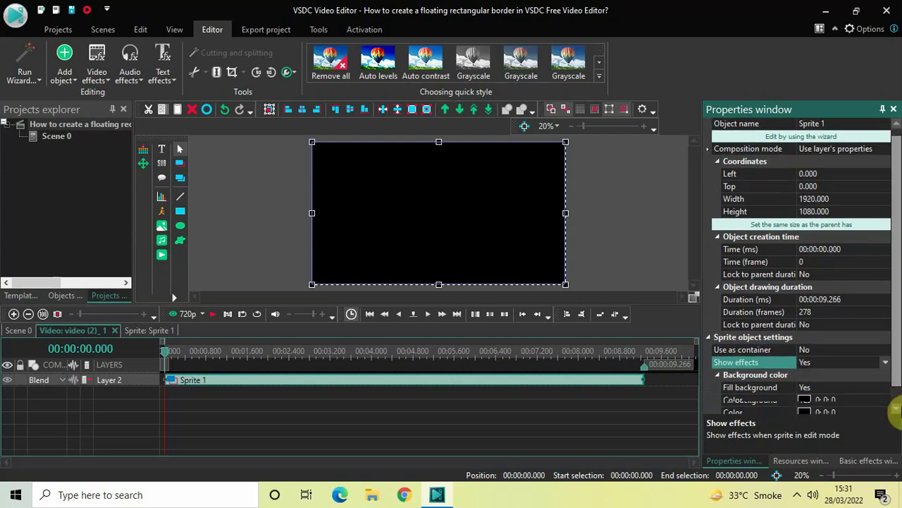
click(738, 390)
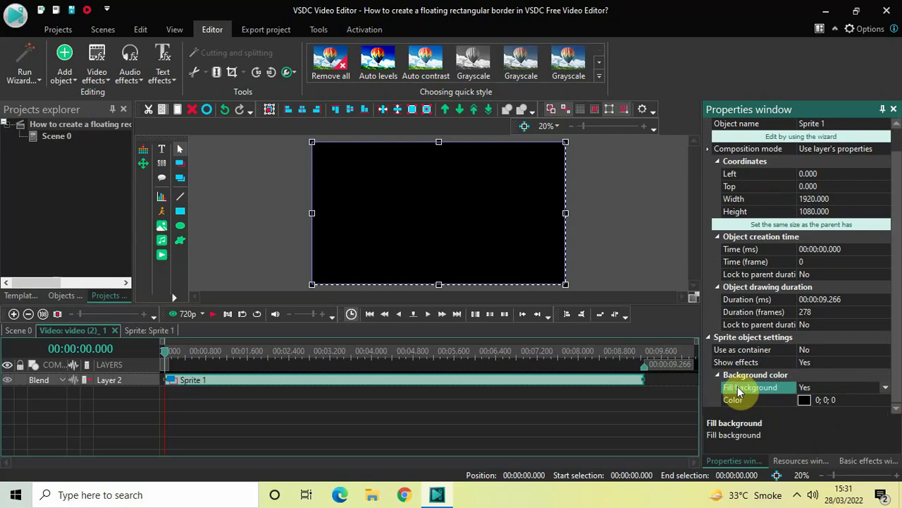
click(885, 388)
click(858, 411)
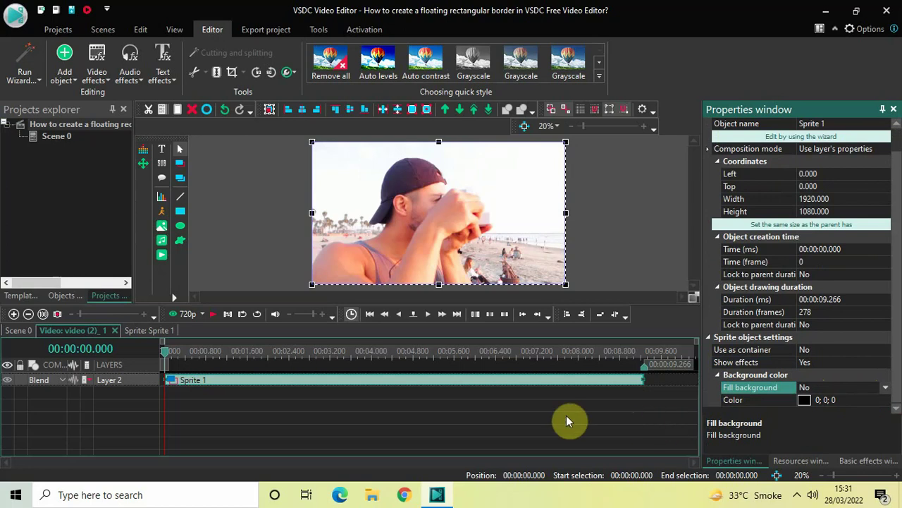
In Sprite 1's own timeline, add a Rectangle object with default placement settings
double_click(349, 381)
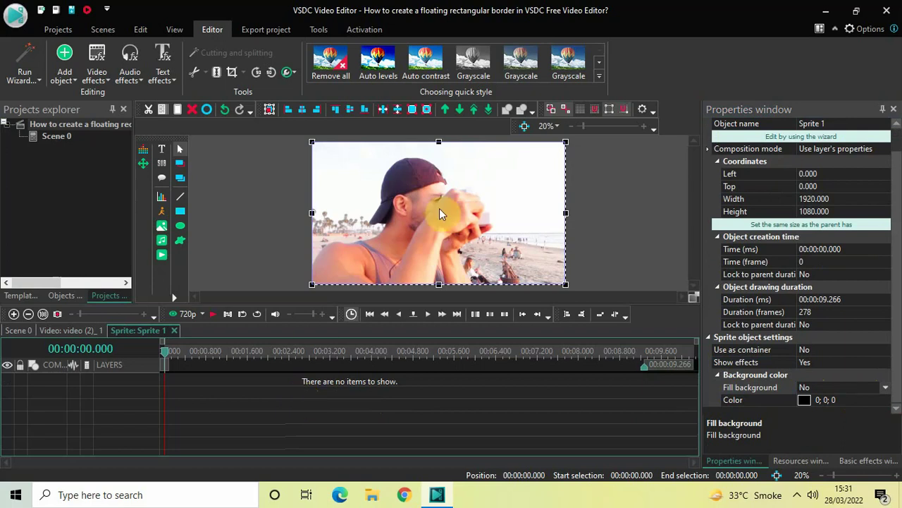
click(62, 79)
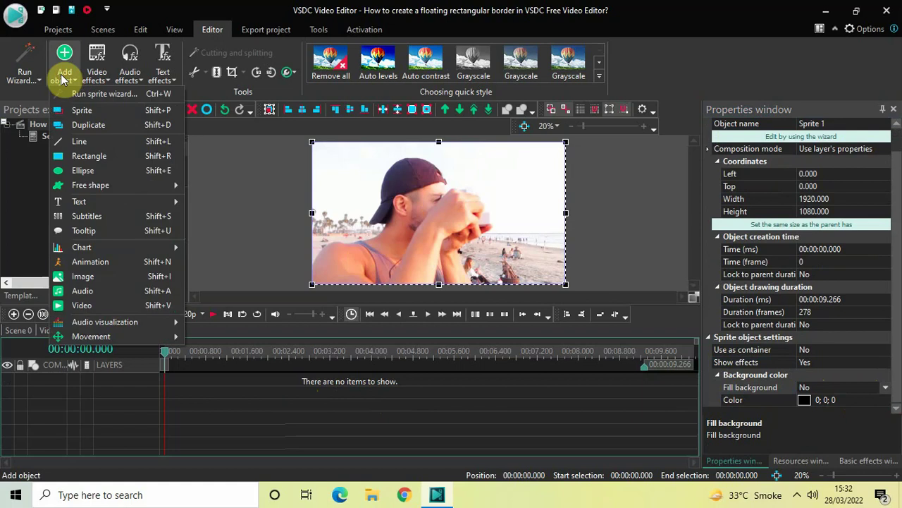
click(102, 156)
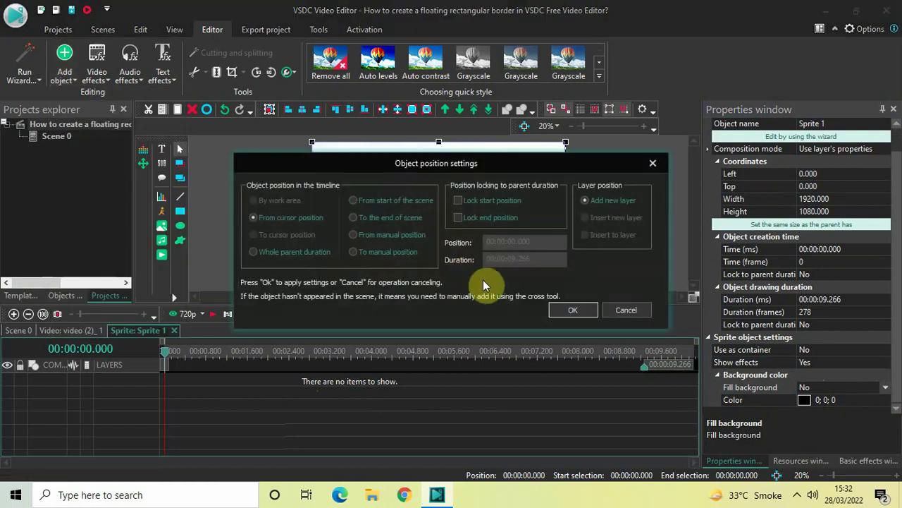
click(569, 311)
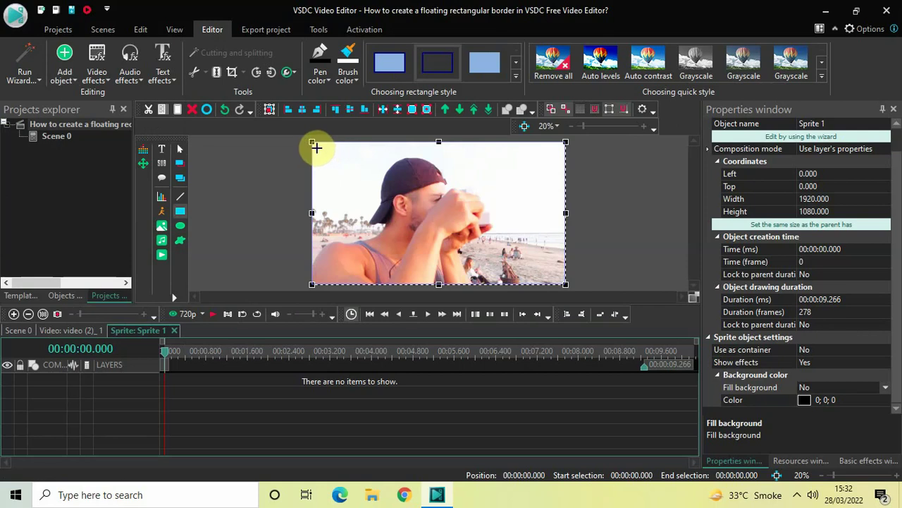
Draw a 1835 x 990 Rectangle 1 from the top-left and give it an outline-only style
mouse_move(317, 147)
mouse_down()
mouse_move(493, 258)
mouse_move(559, 278)
mouse_up()
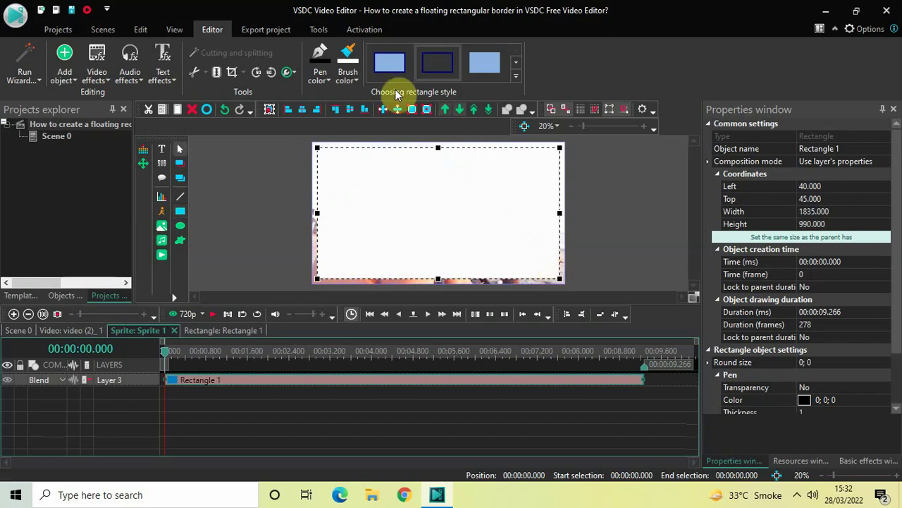
click(516, 77)
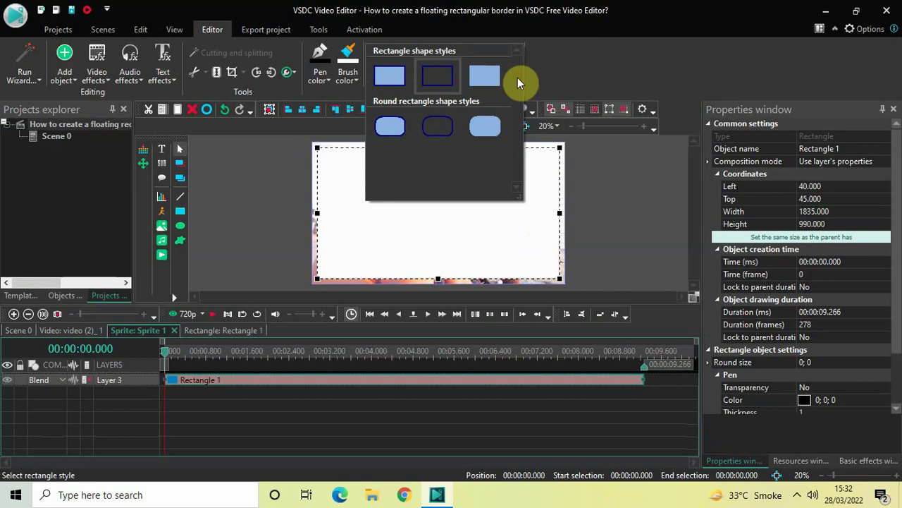
click(435, 74)
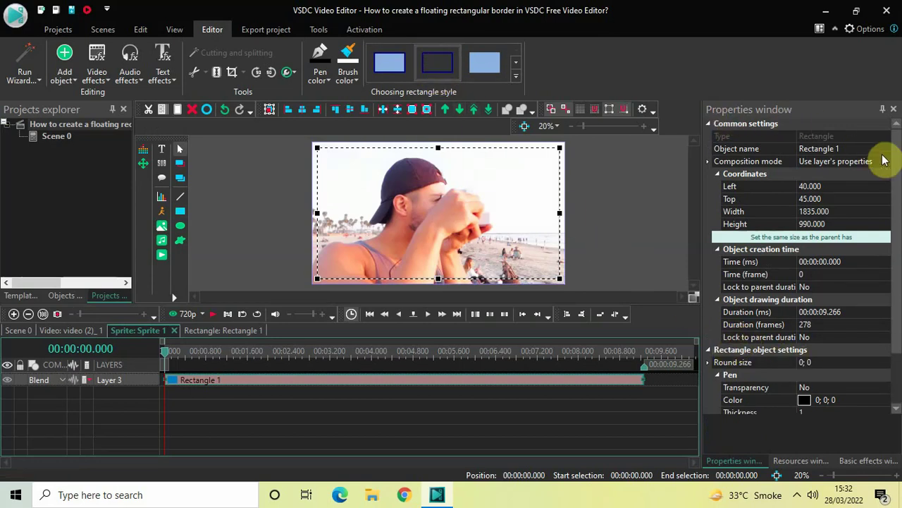
Set Rectangle 1's outline thickness to 15
drag(894, 161, 898, 268)
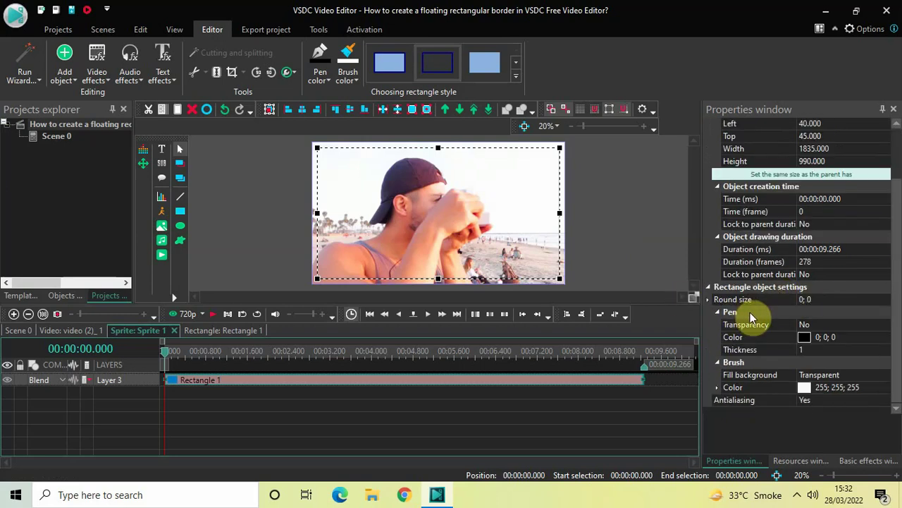
click(744, 336)
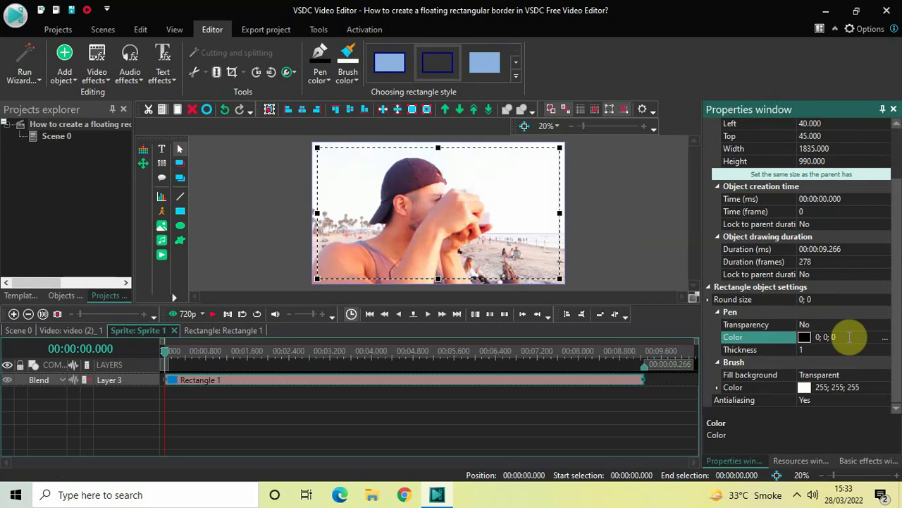
click(739, 350)
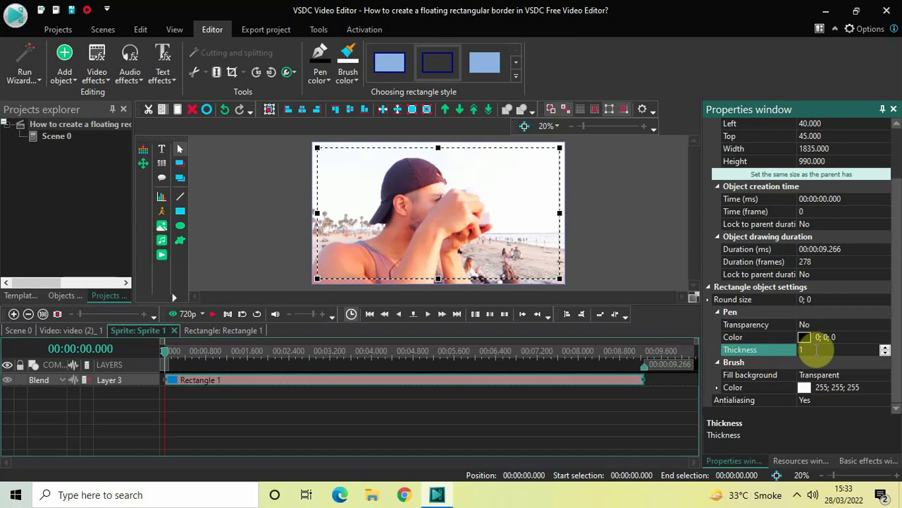
text(5)
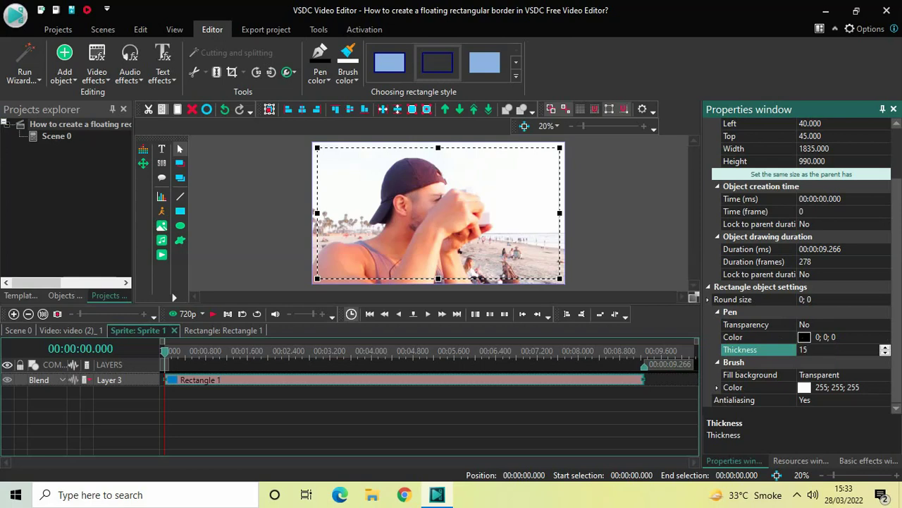
key(Return)
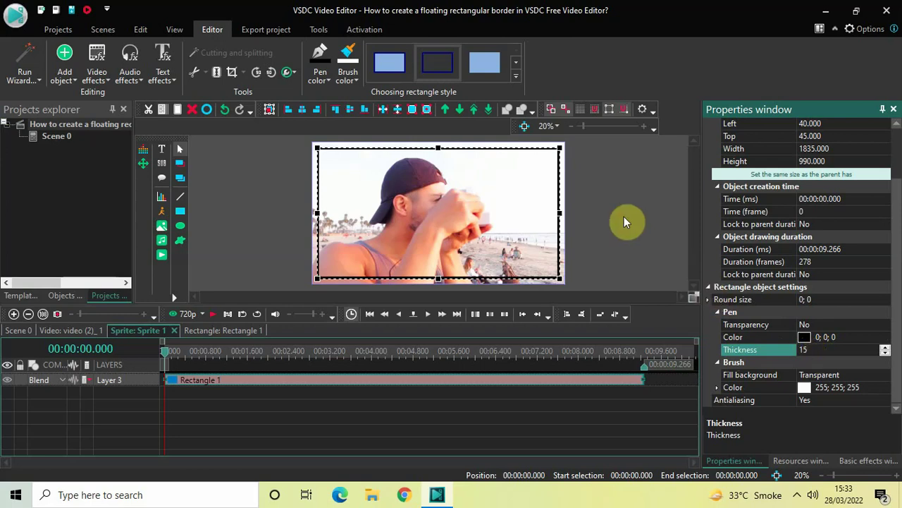
Nudge the rectangle's edges to top 35 and height 1005, then deselect it in the Sprite tab
click(438, 148)
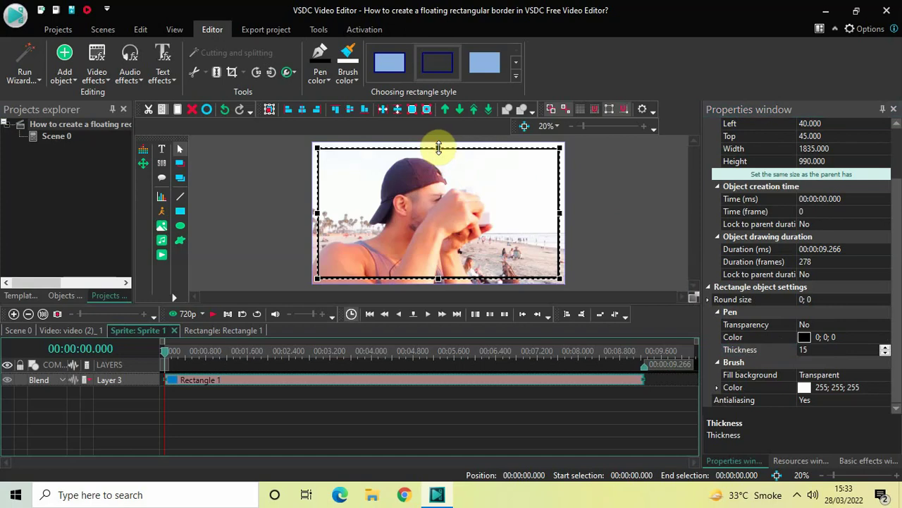
drag(439, 148, 438, 145)
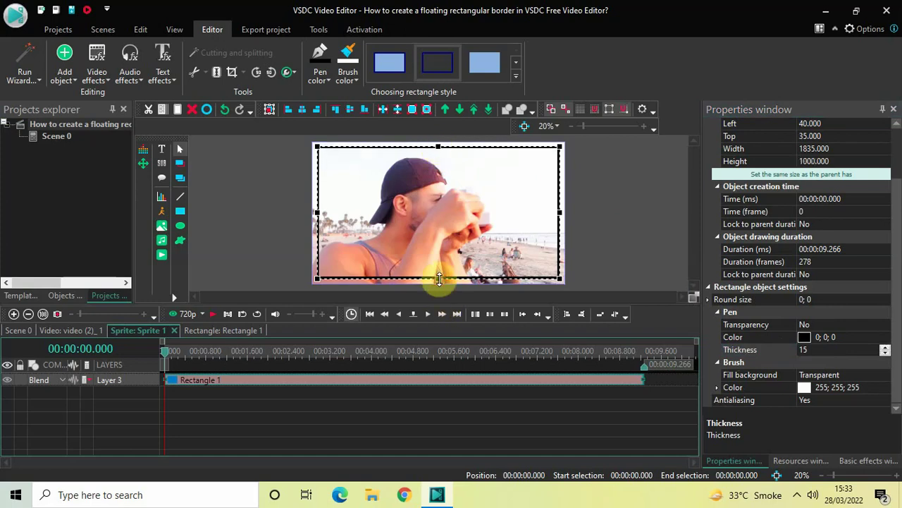
click(440, 279)
drag(439, 278, 437, 278)
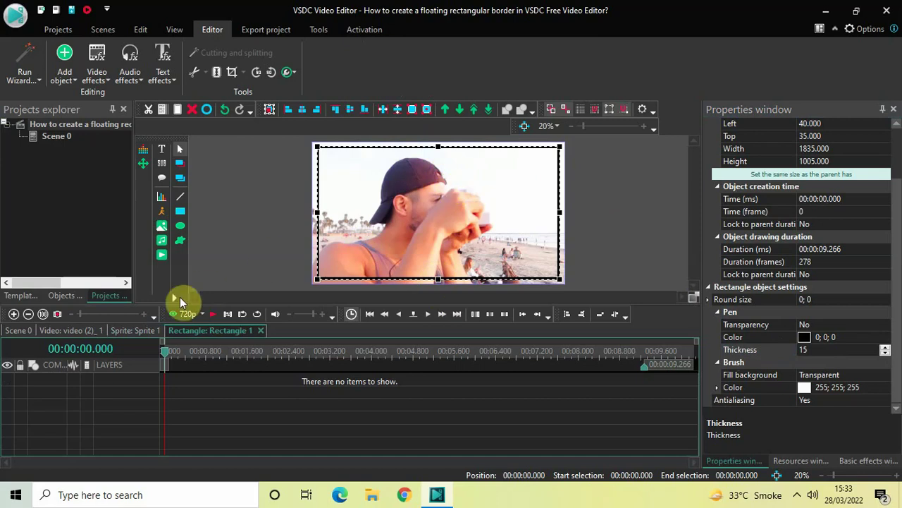
click(141, 332)
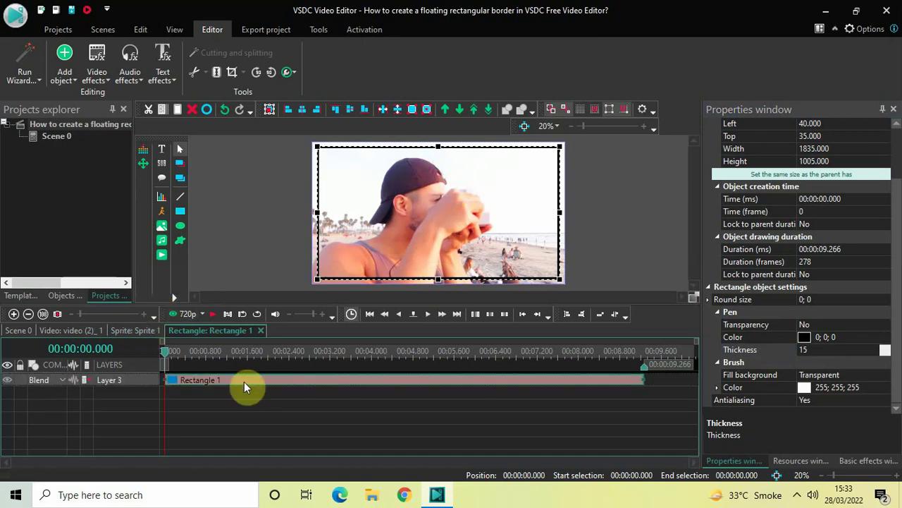
click(255, 405)
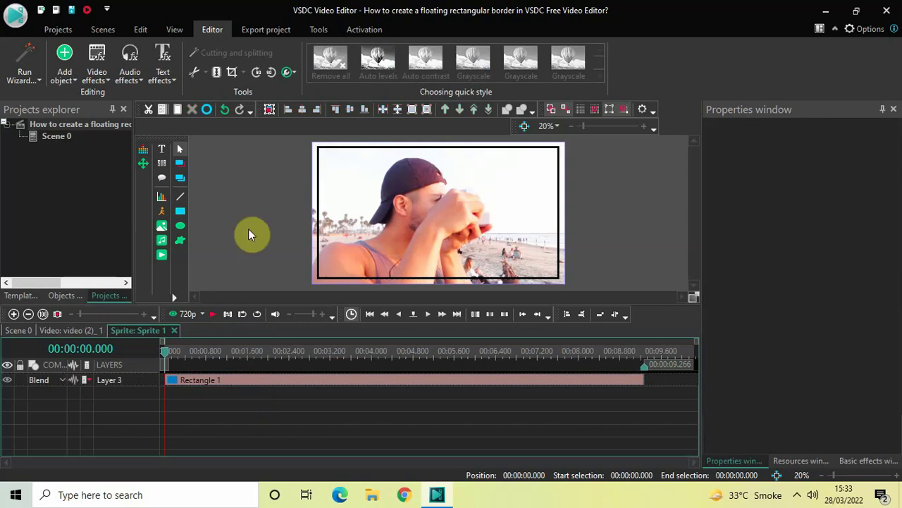
Add a Transforms > Distort video effect to the sprite with default placement
click(97, 74)
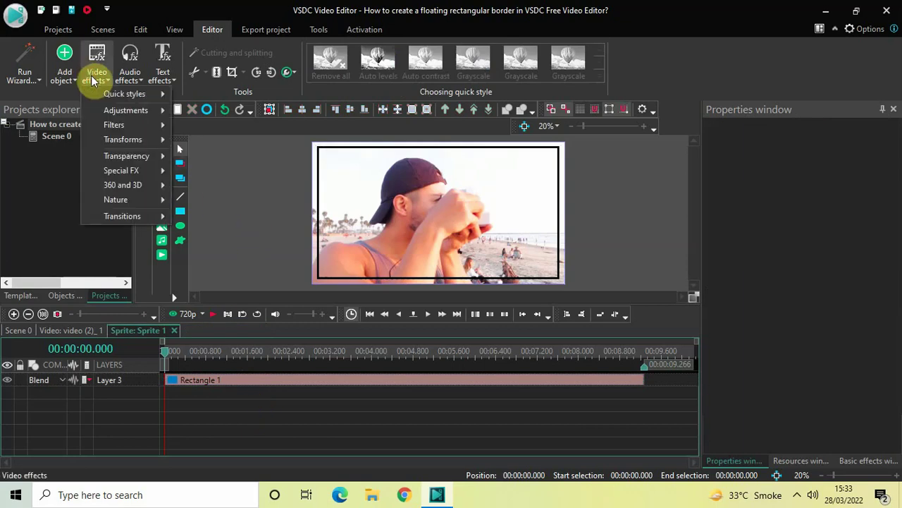
mouse_move(169, 139)
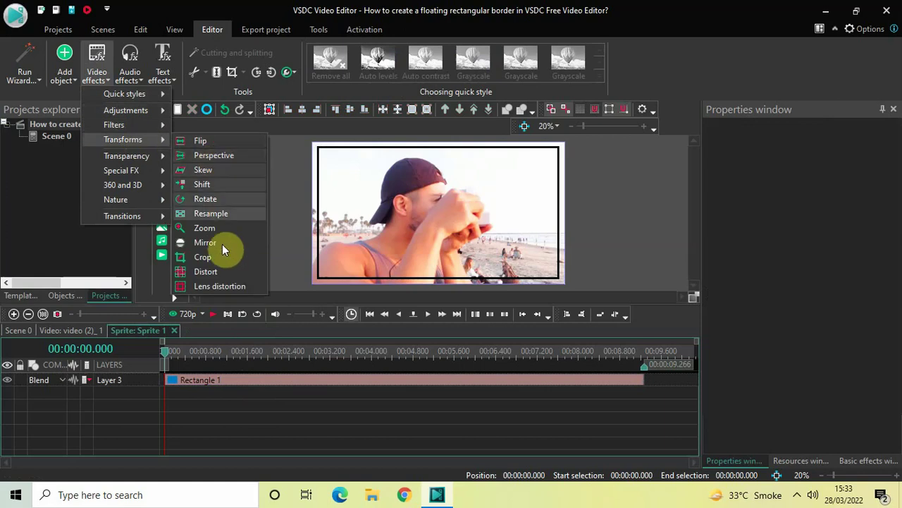
click(351, 315)
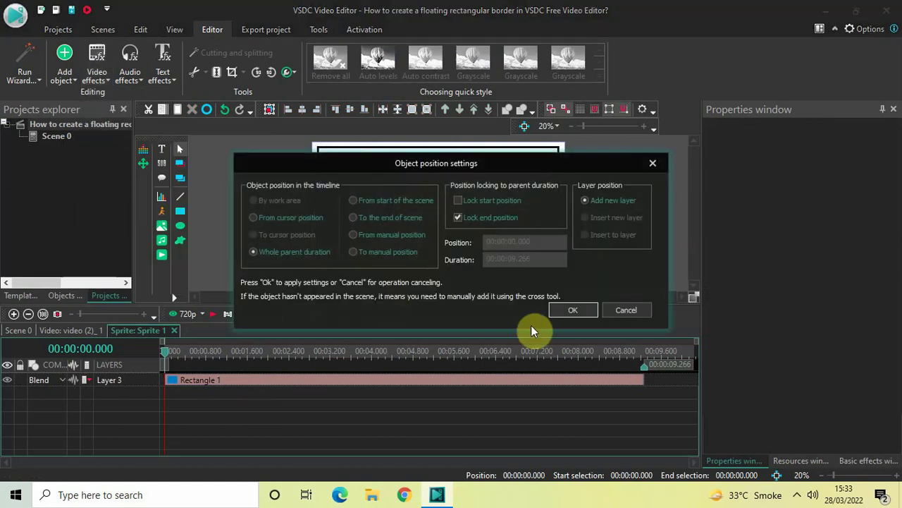
click(580, 312)
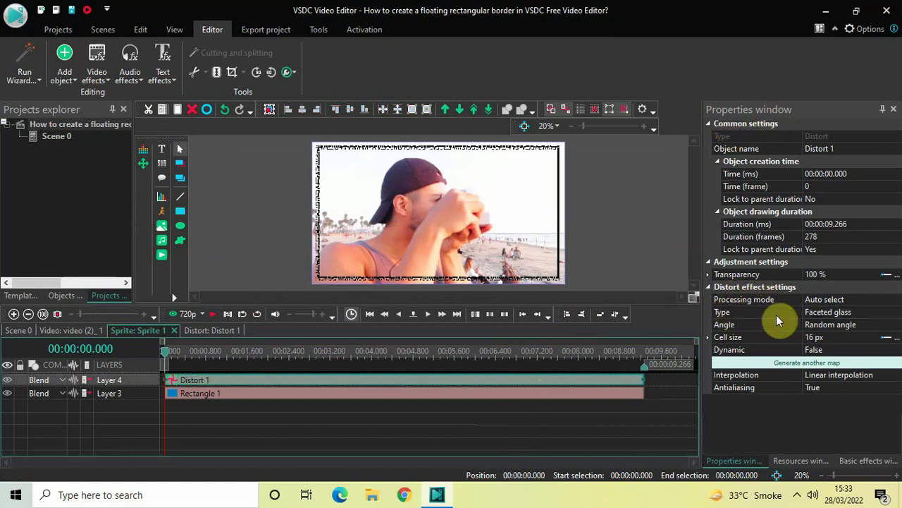
Change the Distort 1 effect's Type to Wave
click(751, 313)
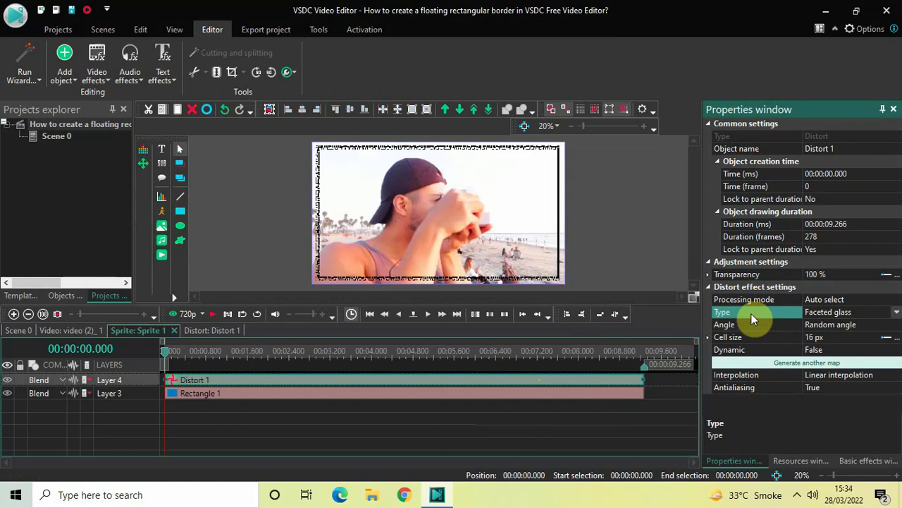
click(897, 312)
click(898, 313)
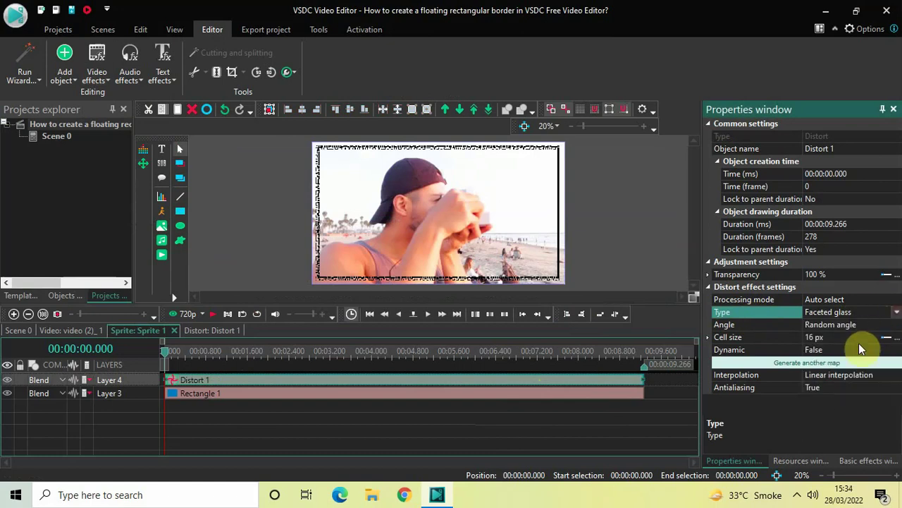
click(897, 313)
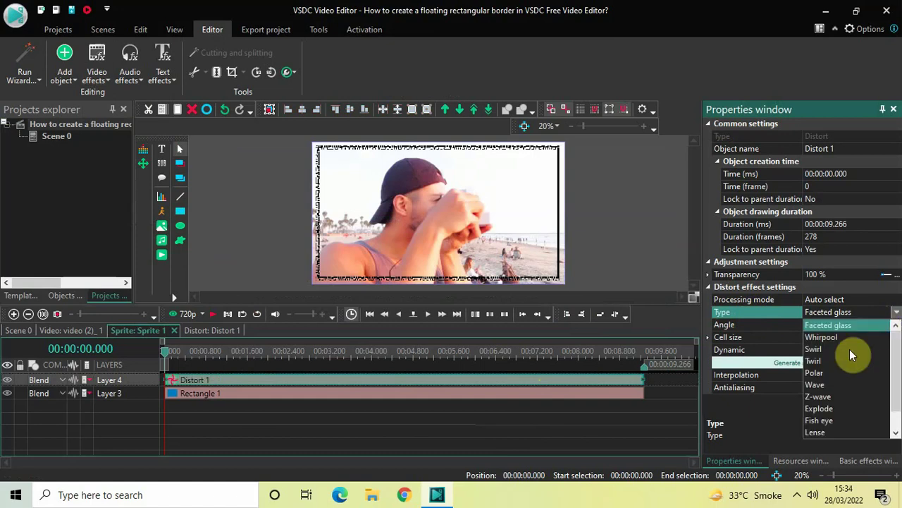
click(816, 385)
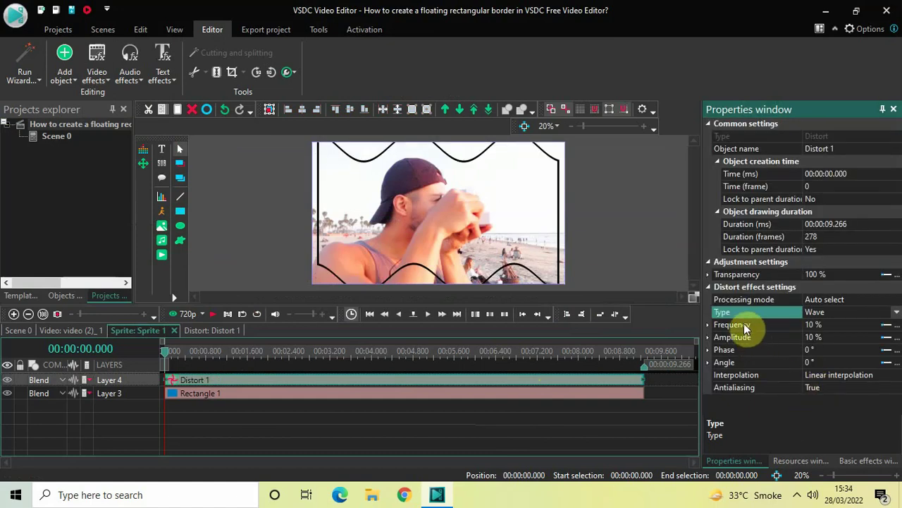
Set the wave Amplitude to 3 %
click(743, 324)
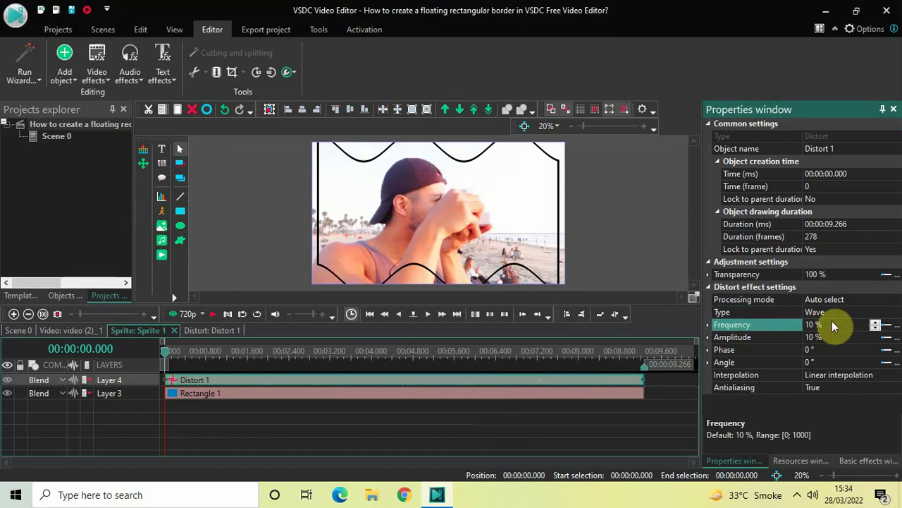
click(756, 338)
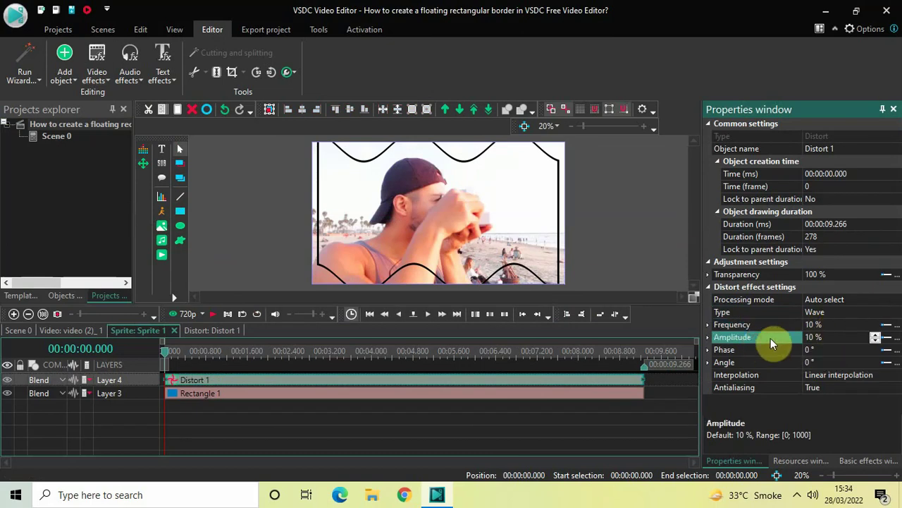
click(833, 336)
key(ctrl+a)
key(BackSpace)
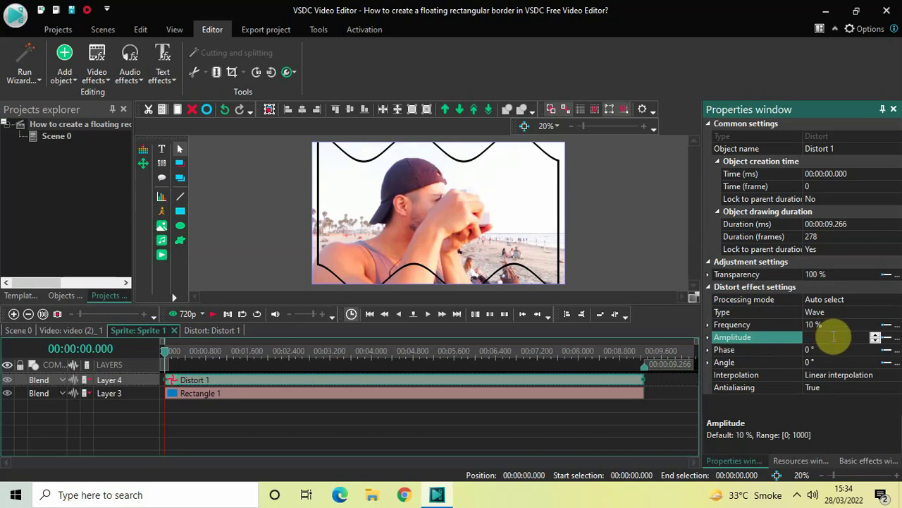
text(3)
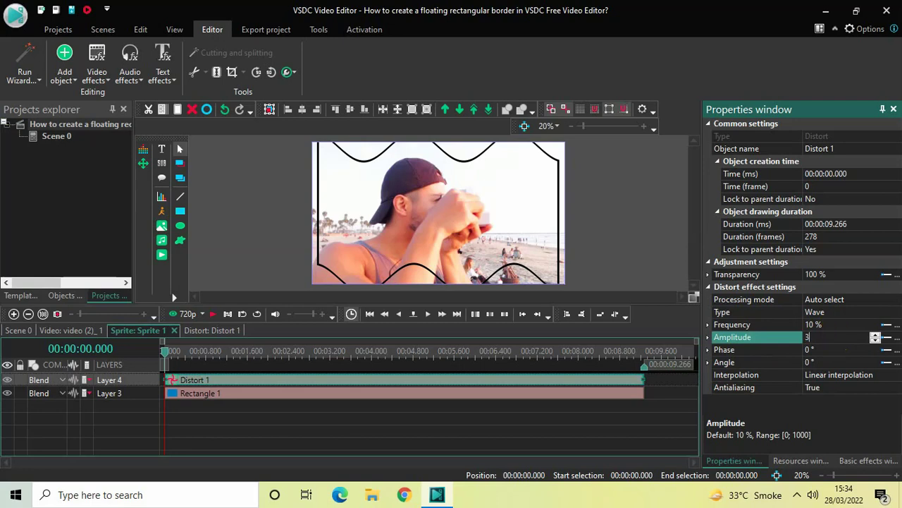
key(Return)
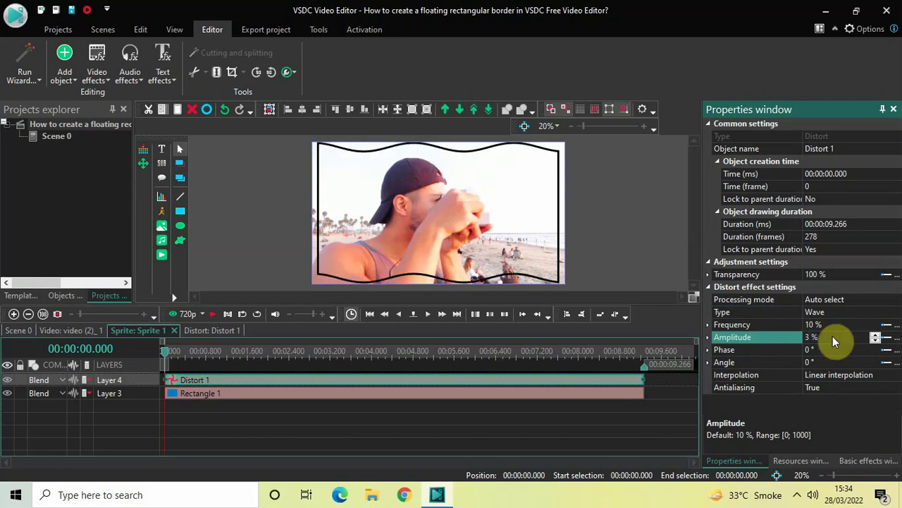
Animate the wave Angle from 0 to 360° and start preview playback
click(736, 349)
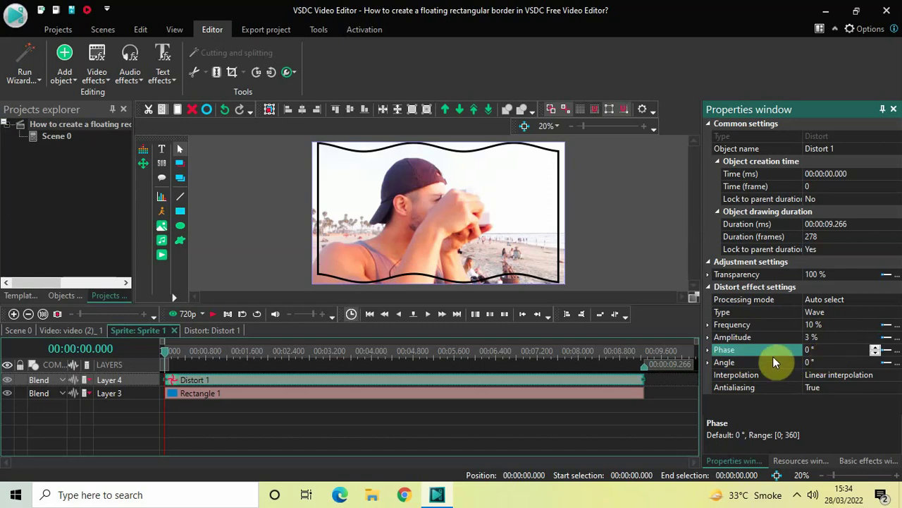
click(748, 360)
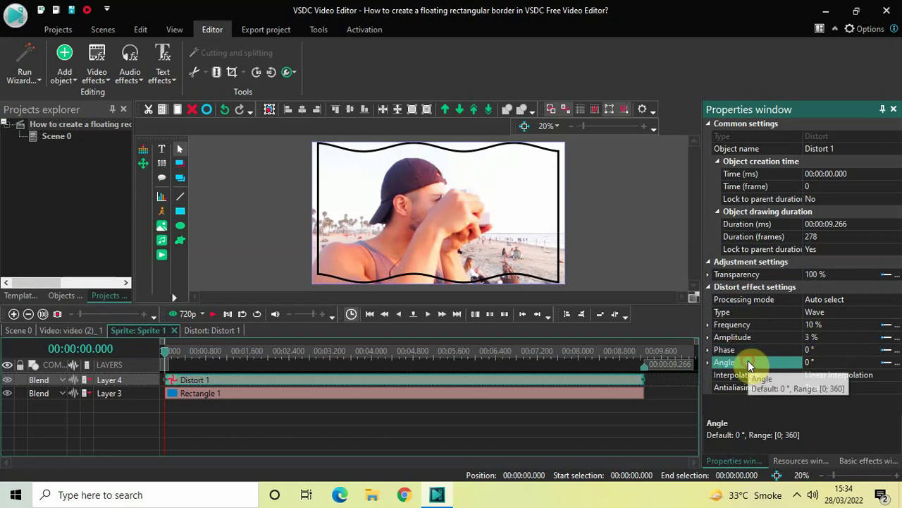
click(833, 360)
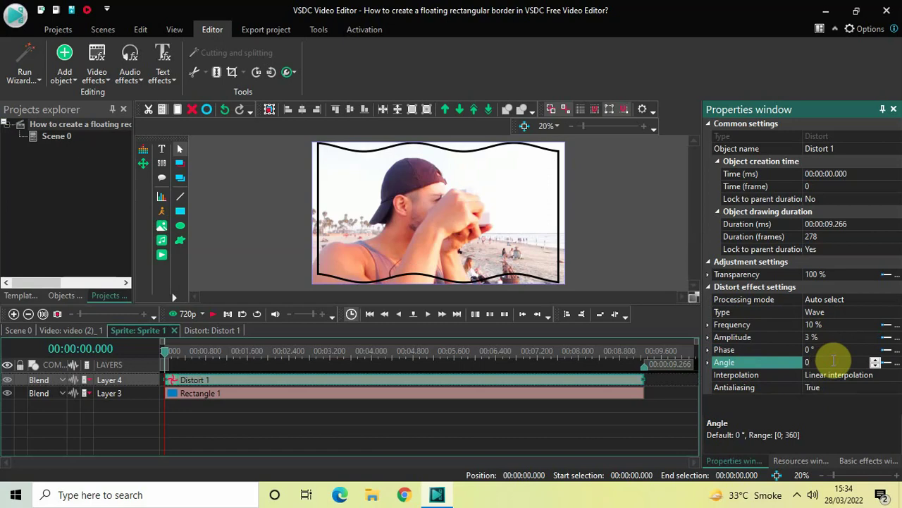
text(360)
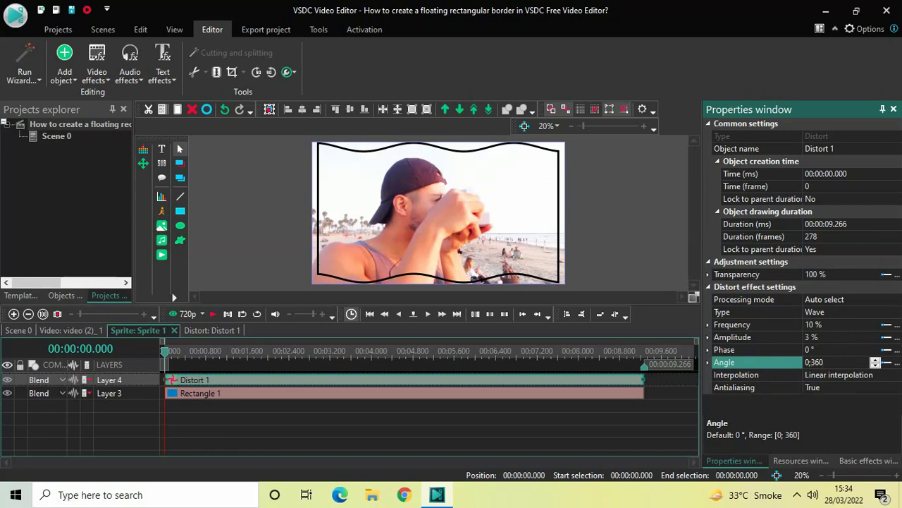
key(Return)
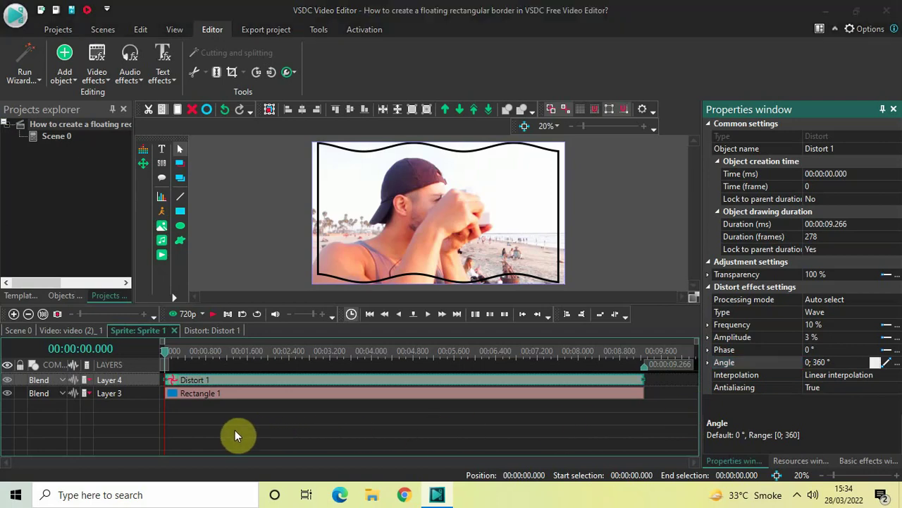
key(space)
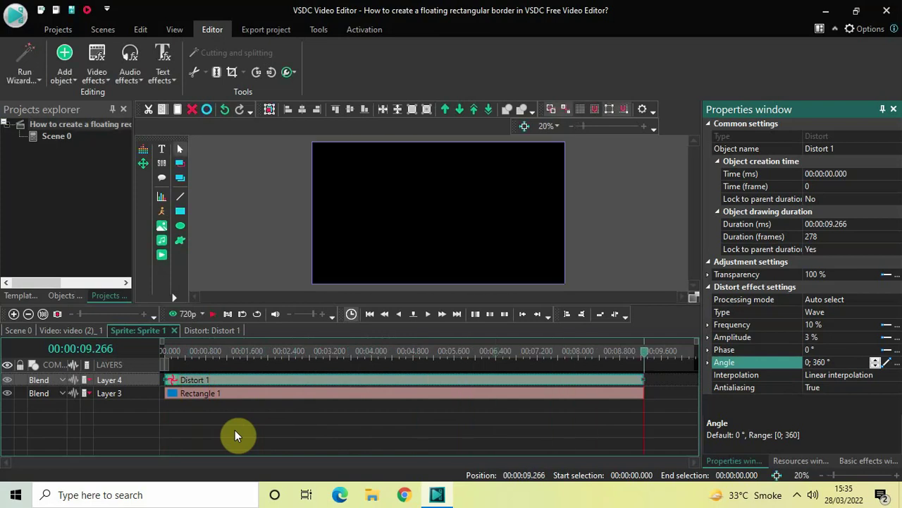
Rewind to the start, set preview quality to 240p, and open the player window
click(160, 349)
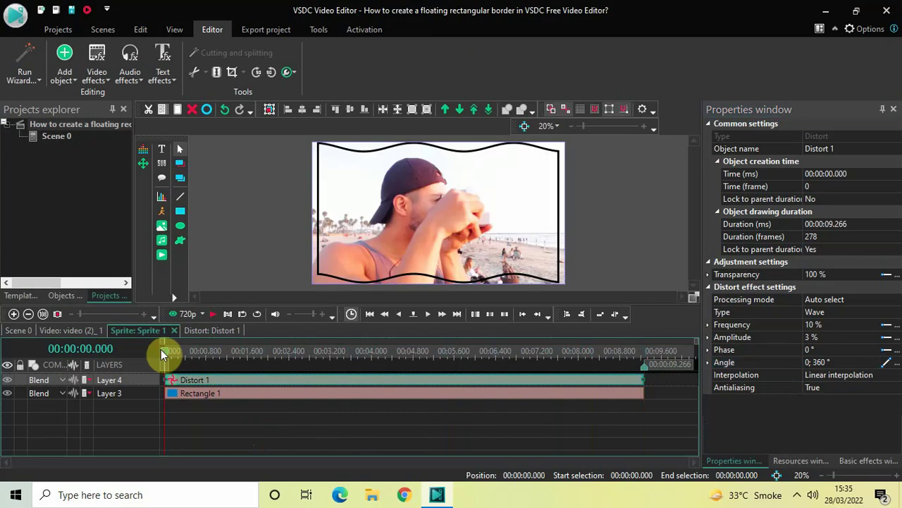
click(201, 314)
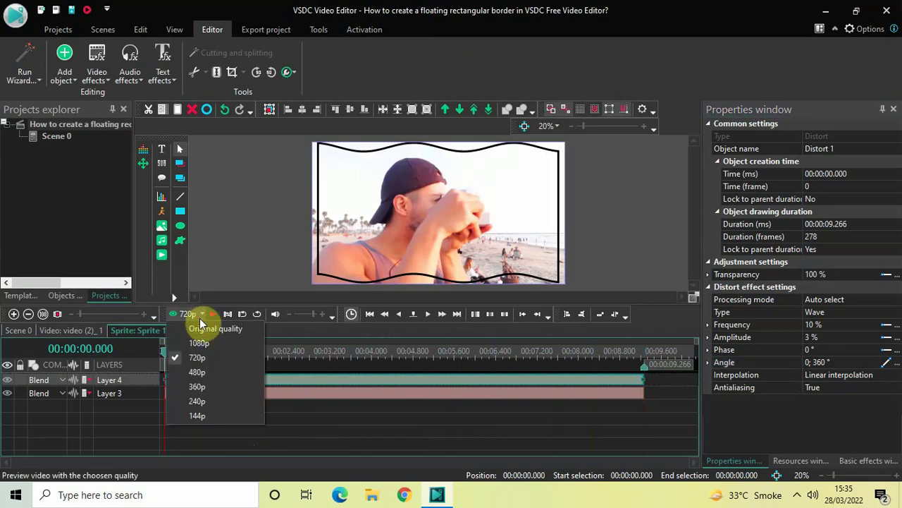
click(196, 400)
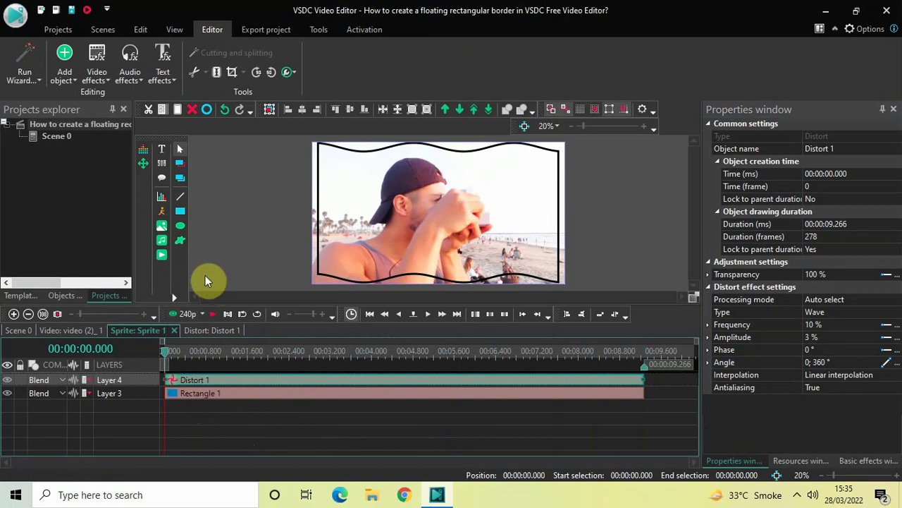
click(184, 314)
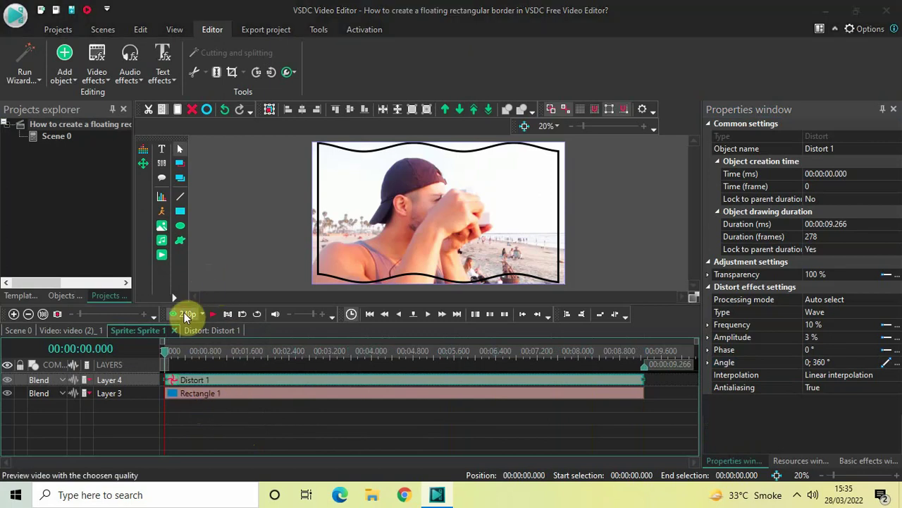